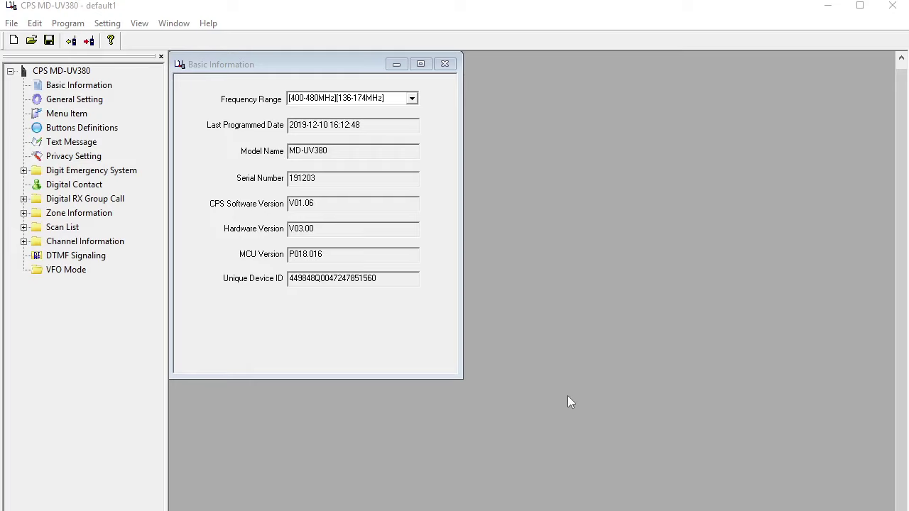
# Step: Open the hidden Test Mode window in the radio's official CPS to examine its calibration table
pyautogui.click(564, 395)
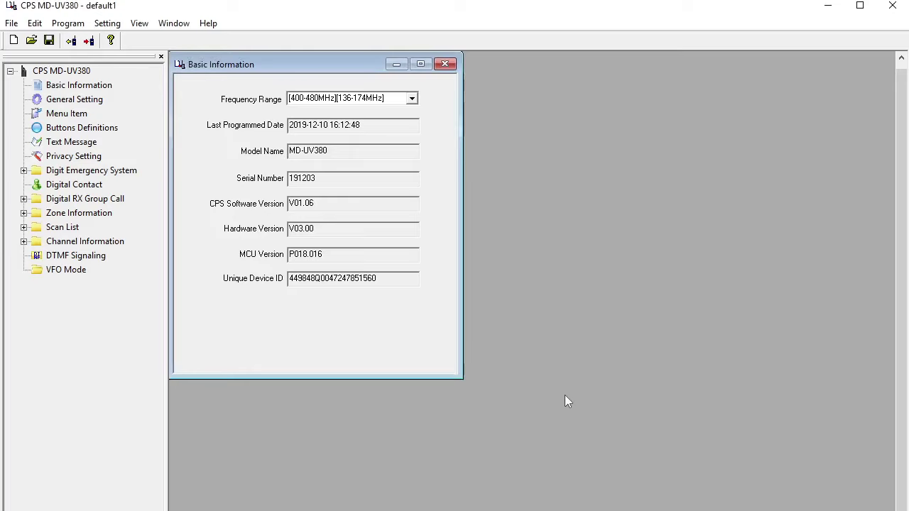
pyautogui.hotkey('ctrl', 'alt', 'shift', 'F10')
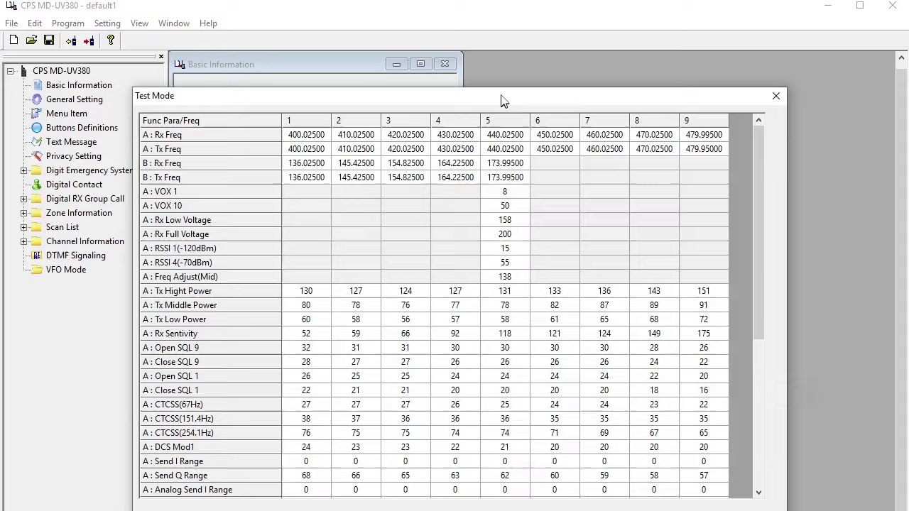
pyautogui.moveTo(502, 98); pyautogui.dragTo(507, 57)
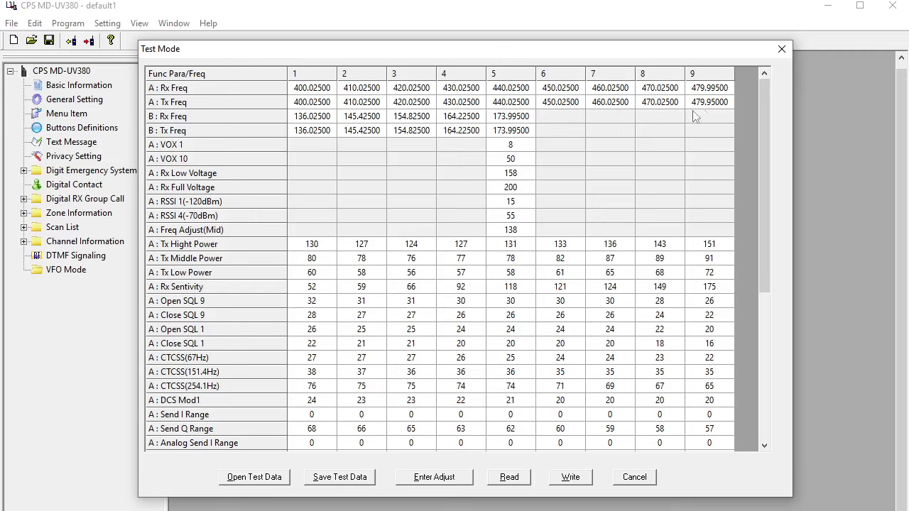
pyautogui.moveTo(763, 112)
pyautogui.mouseDown()
pyautogui.moveTo(746, 307)
pyautogui.moveTo(763, 95)
pyautogui.mouseUp()
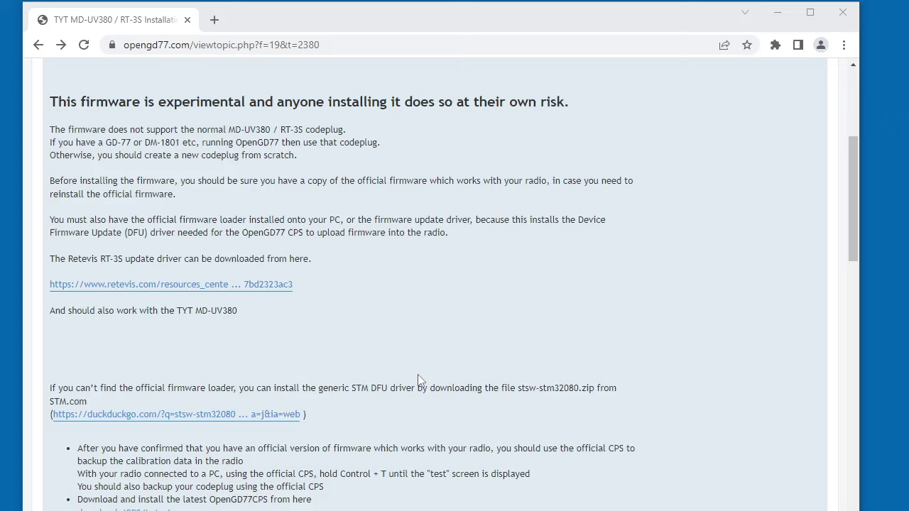
# Step: Read the MD-UV380 / RT-3S firmware installation instructions, including the latest CPS download and the official MD-9600 firmware archive
pyautogui.scroll(-2, 419, 381)
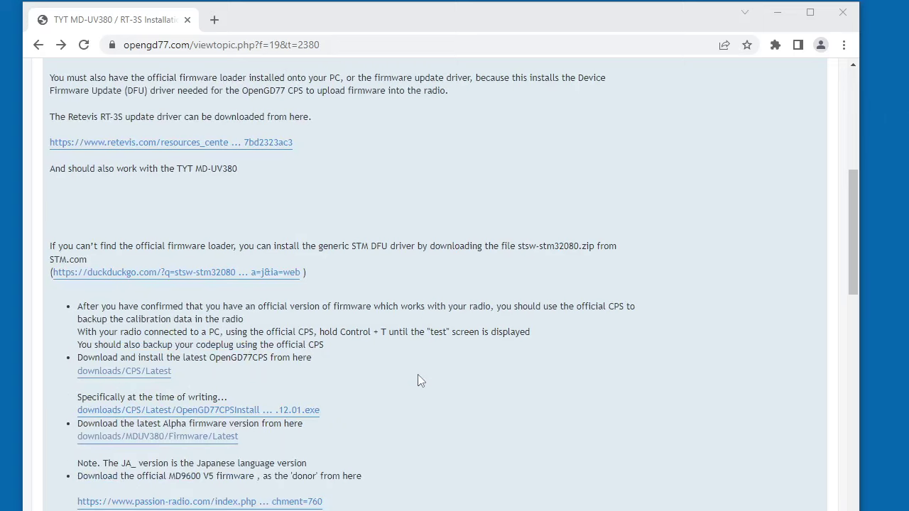
pyautogui.click(140, 371)
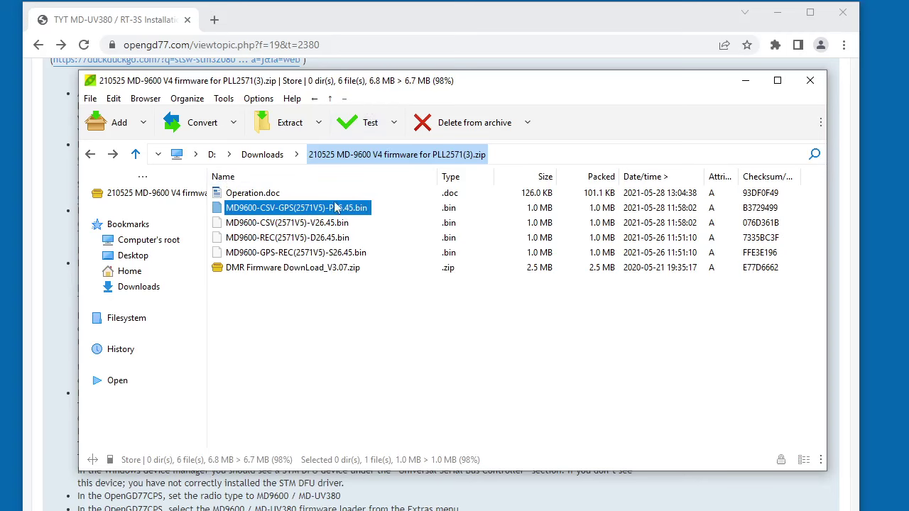
pyautogui.moveTo(389, 84); pyautogui.dragTo(0, 84)
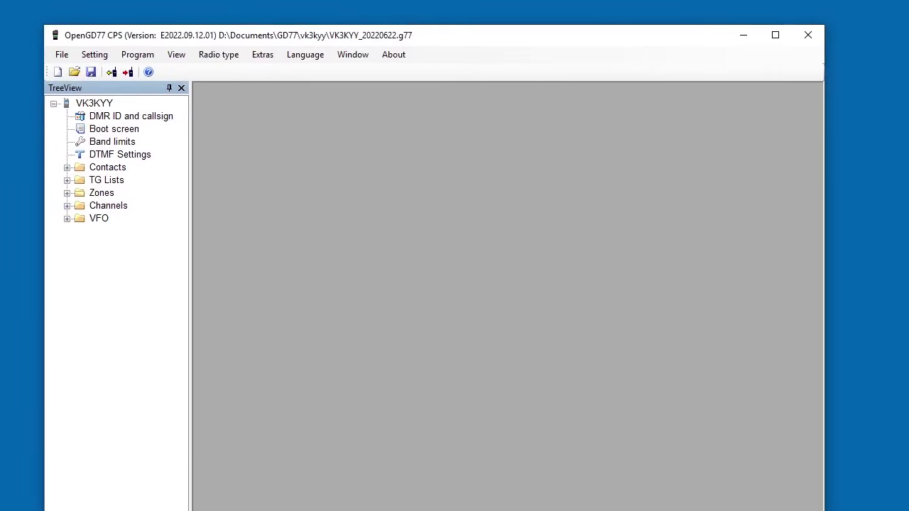
# Step: Switch to OpenGD77 CPS, fit its window on screen, and set the radio type to MD-9600/RT-90,MD-UV380/RT-3S,MD-380/RT-3
pyautogui.moveTo(463, 34); pyautogui.dragTo(446, 12)
pyautogui.moveTo(312, 509); pyautogui.dragTo(311, 464)
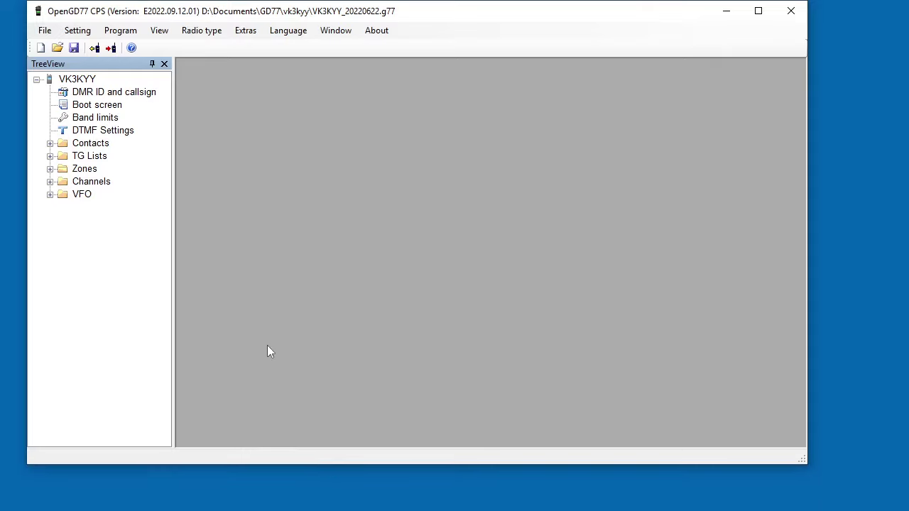
pyautogui.click(248, 33)
pyautogui.moveTo(204, 37)
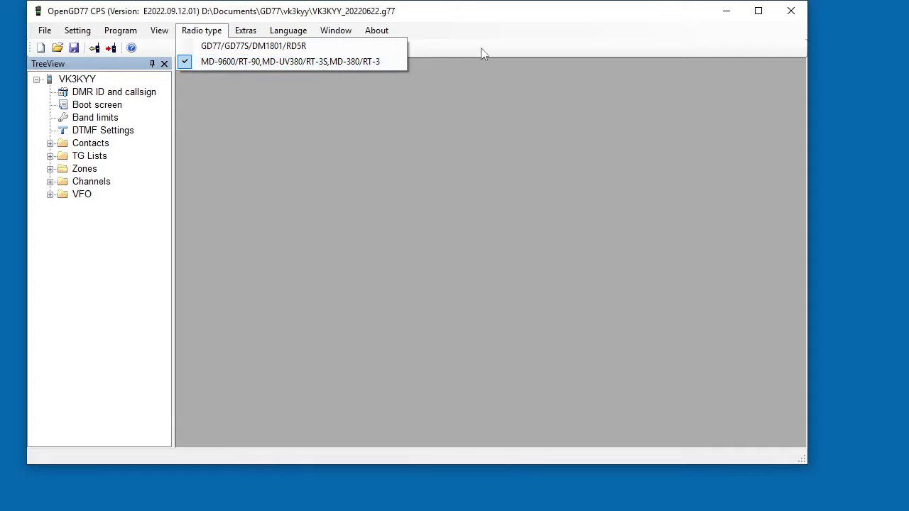
pyautogui.click(350, 62)
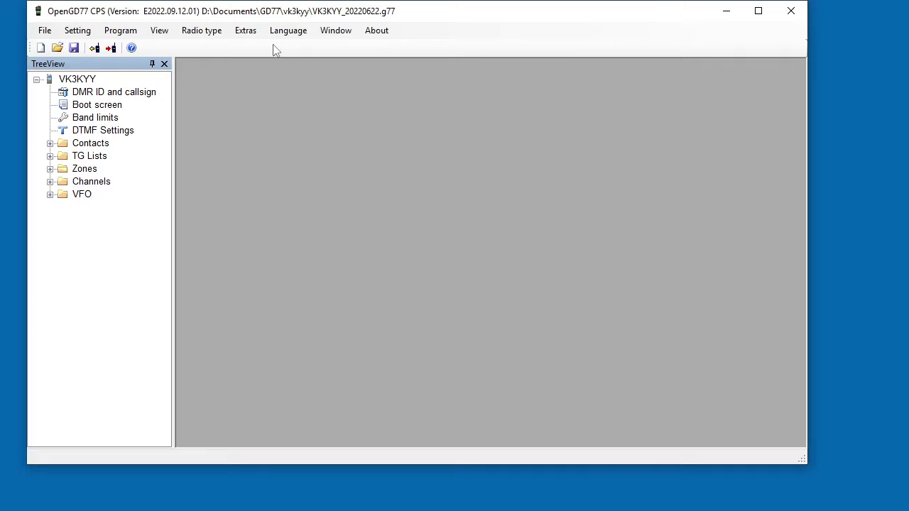
# Step: Open the firmware loader for MD-9600/RT-90 and MD-UV380/RT-3S and set its radio type to MD-UV-380 / RT-3S
pyautogui.click(249, 31)
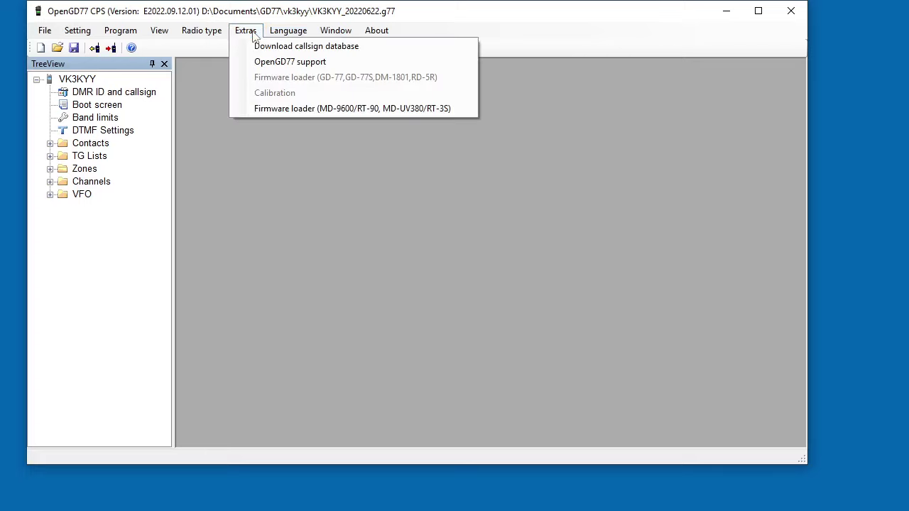
pyautogui.click(278, 109)
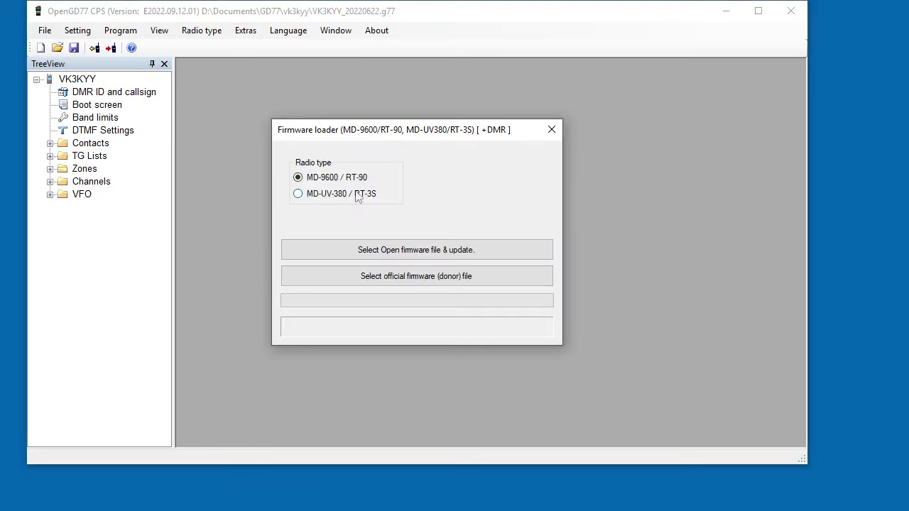
pyautogui.click(299, 194)
# Step: Close the firmware archive window, check the official donor file MD9600-CSV(2571V5)-V26.45.bin in the file selection, and cancel the selection
pyautogui.hotkey('alt', 'Tab')
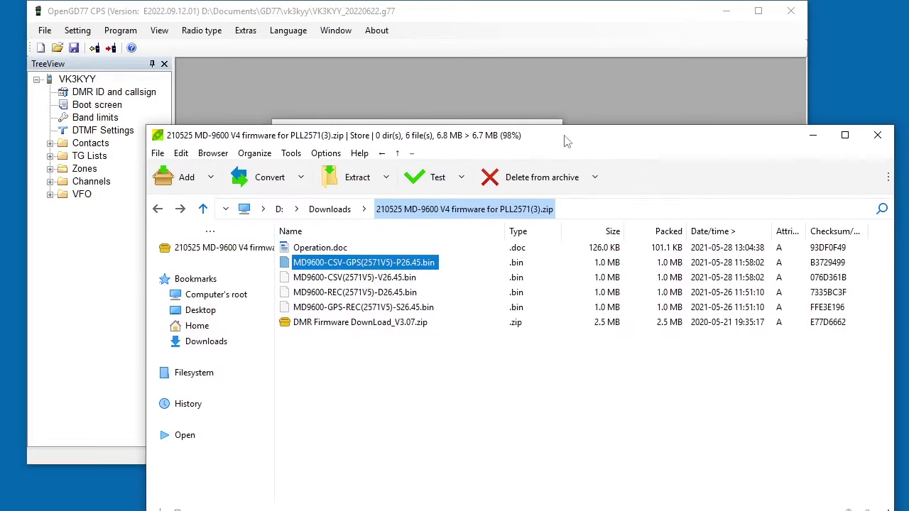
pyautogui.click(878, 135)
pyautogui.click(434, 239)
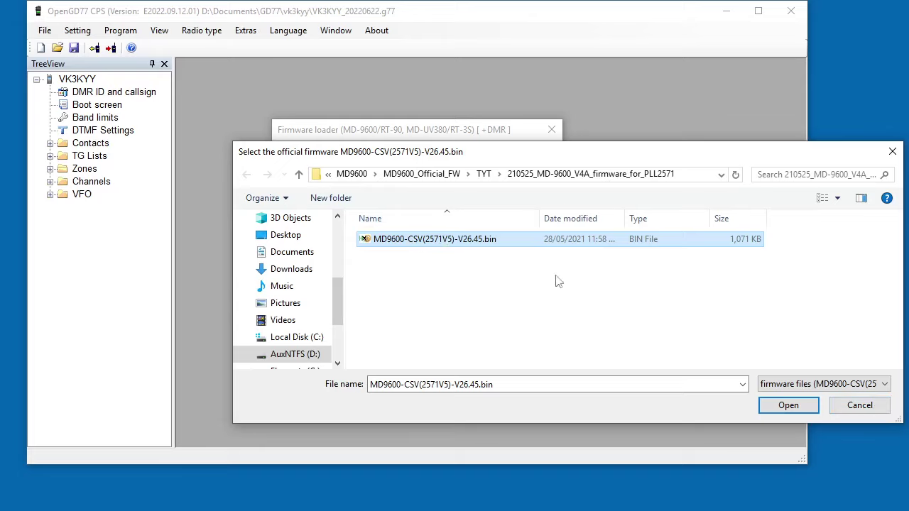
pyautogui.click(878, 409)
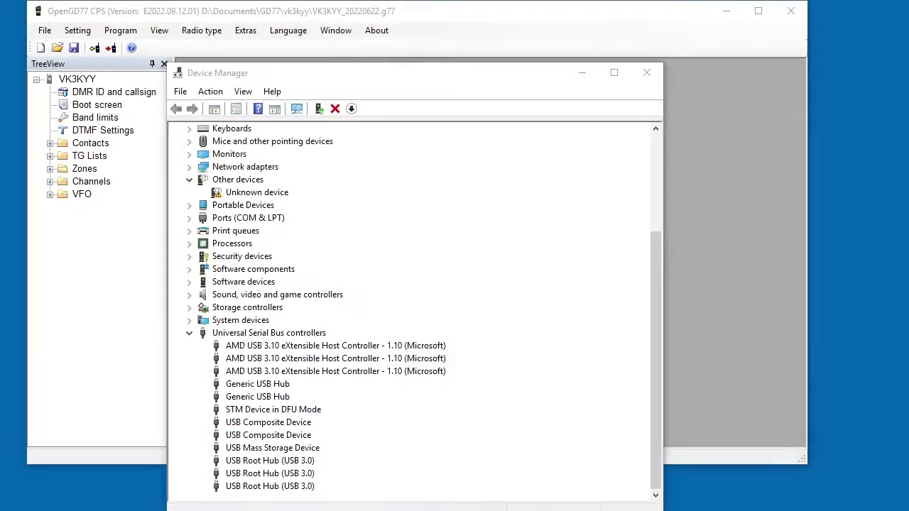
# Step: Check Device Manager's Universal Serial Bus controllers for the STM DFU device and review the driver section of the installation instructions
pyautogui.moveTo(333, 73); pyautogui.dragTo(369, 11)
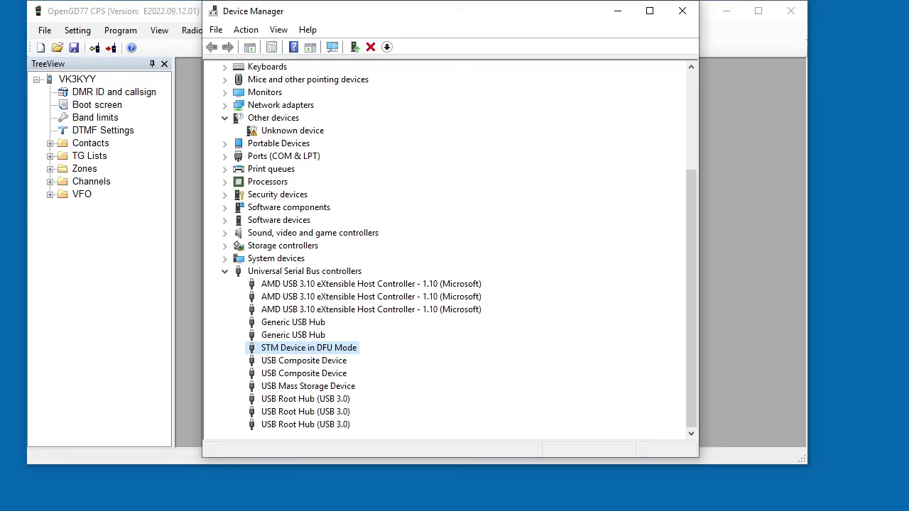
pyautogui.hotkey('alt', 'Tab')
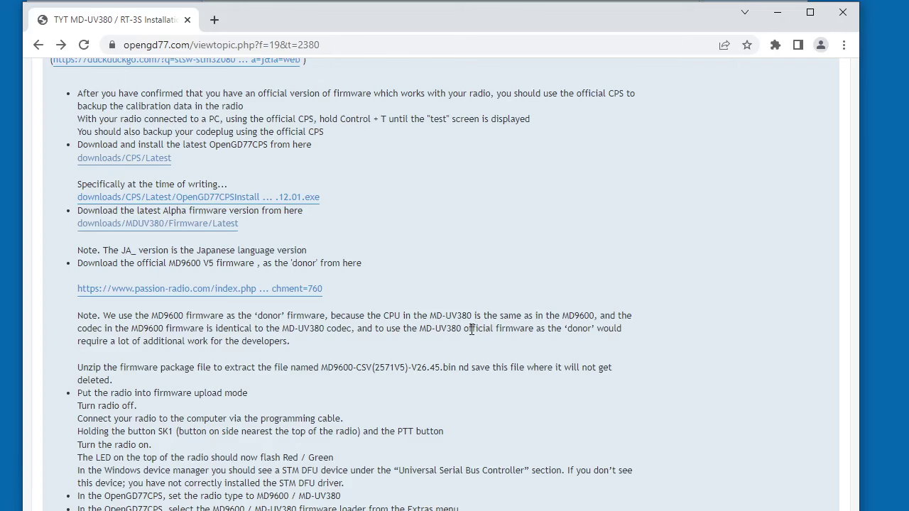
pyautogui.scroll(6, 472, 329)
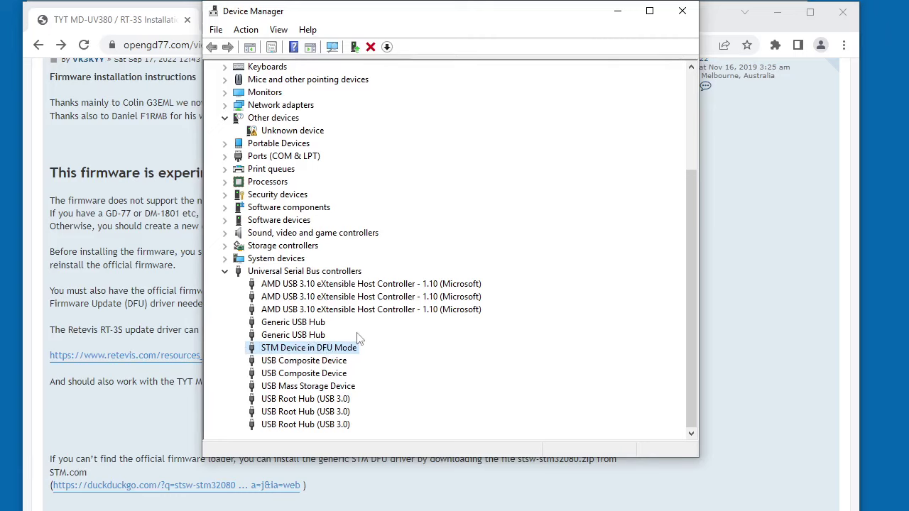
pyautogui.moveTo(391, 21); pyautogui.dragTo(0, 94)
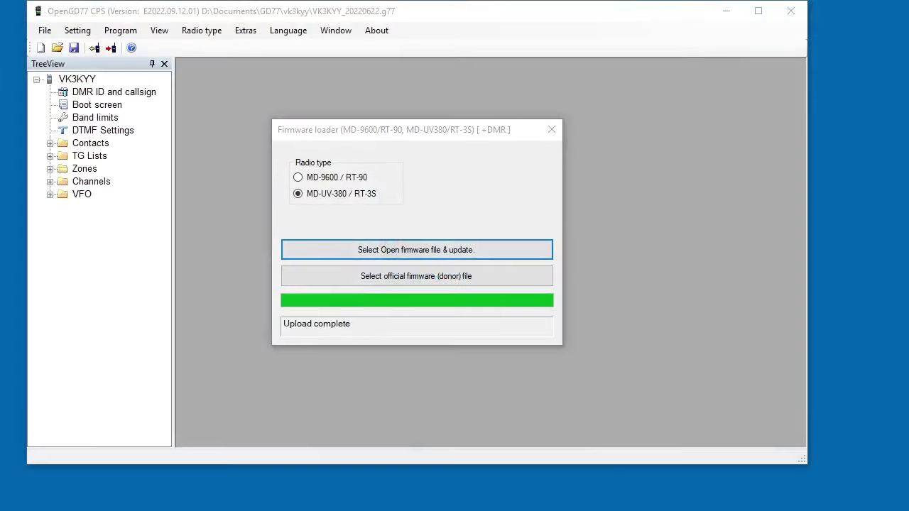
# Step: Close the firmware loader, open the OpenGD77 support tools, and back up the radio's flash
pyautogui.click(551, 129)
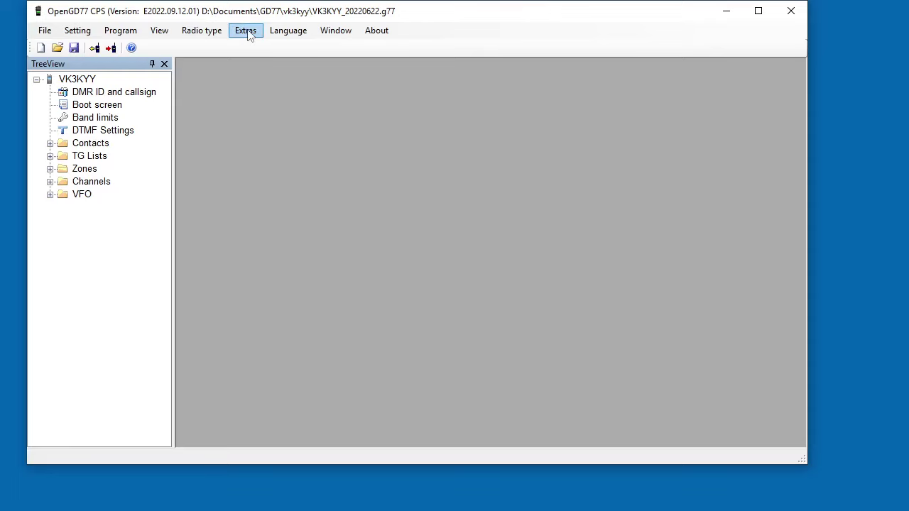
pyautogui.click(247, 32)
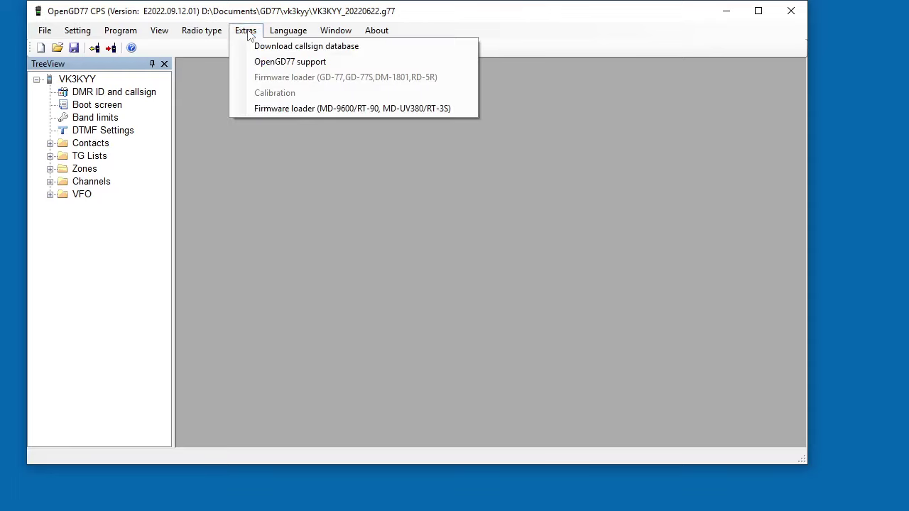
pyautogui.click(274, 62)
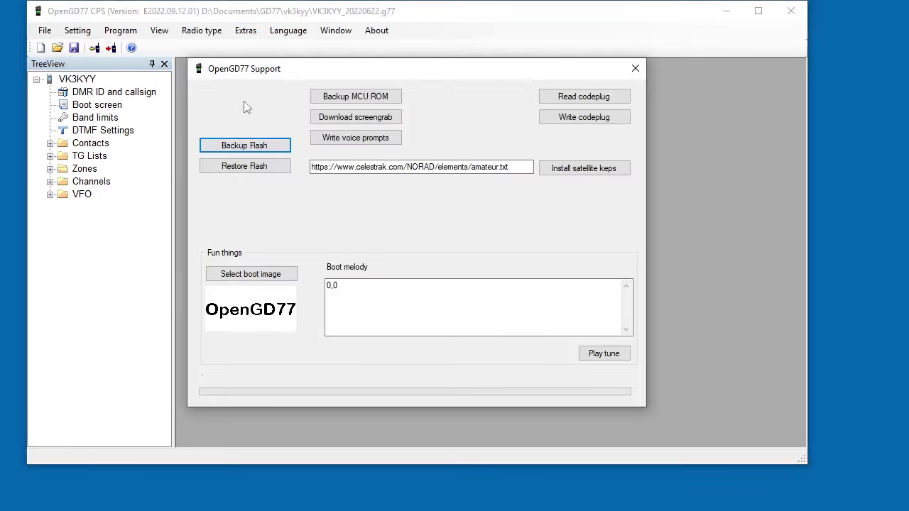
pyautogui.click(259, 148)
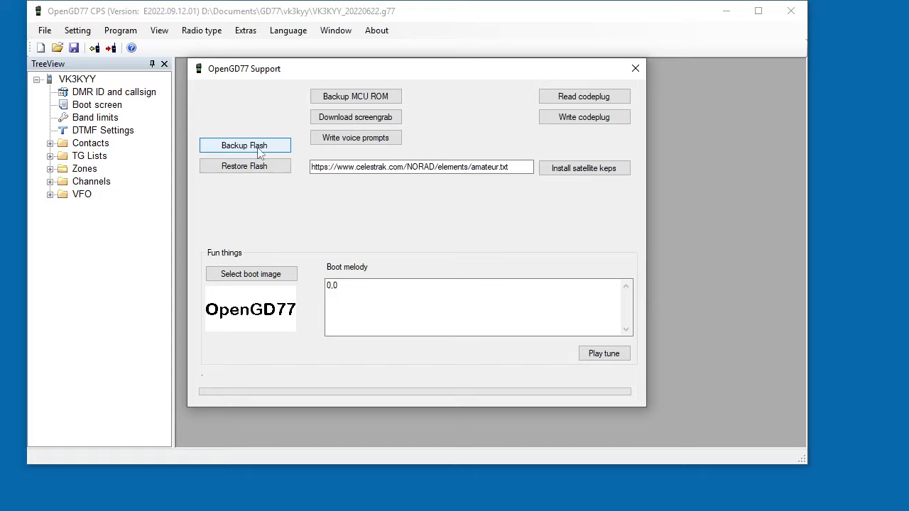
pyautogui.click(260, 151)
pyautogui.click(240, 151)
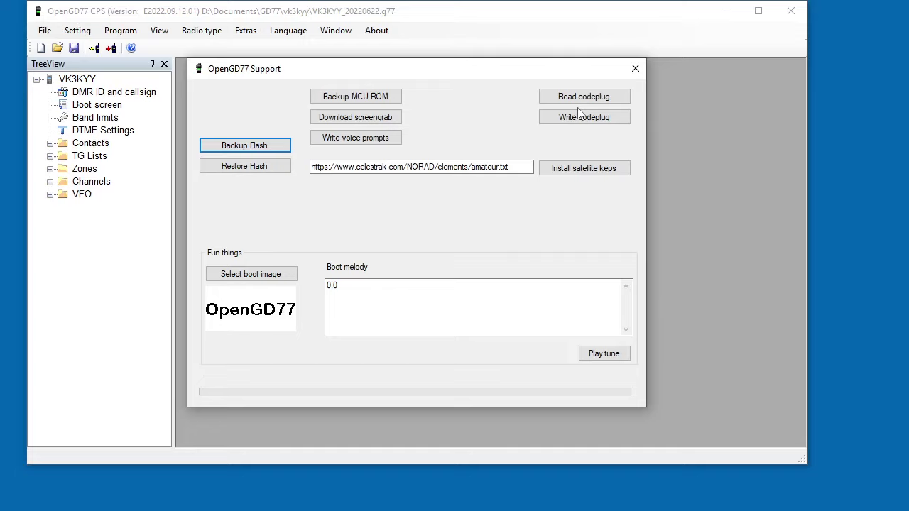
# Step: Write the codeplug to the radio and install the satellite keps from the celestrak.com amateur.txt address
pyautogui.click(597, 118)
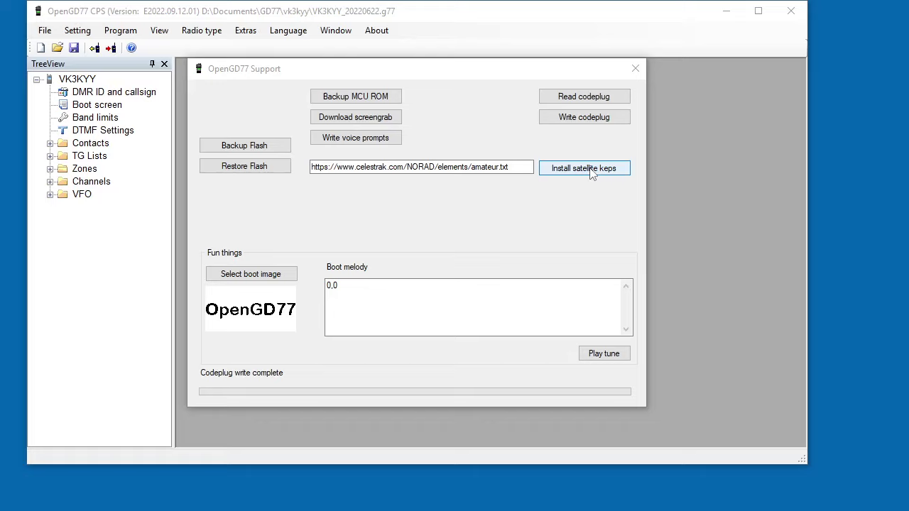
pyautogui.click(591, 171)
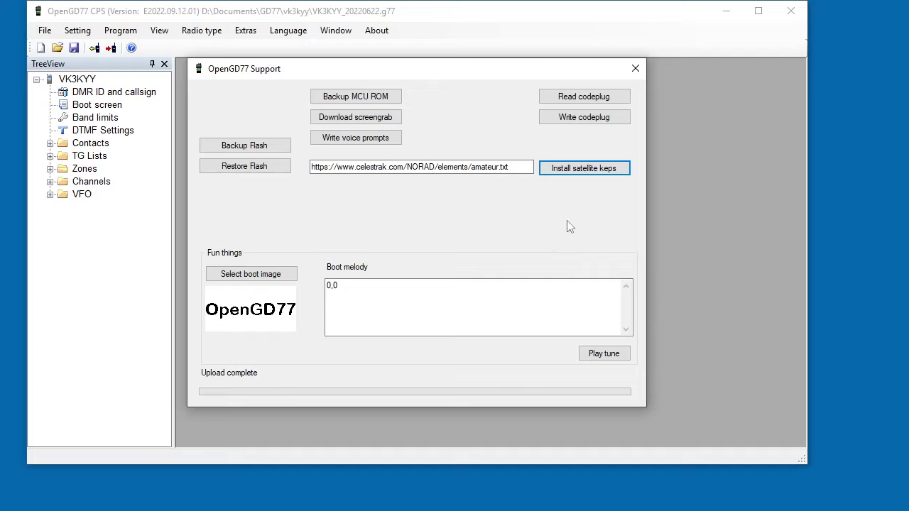
# Step: Write the voice prompts to the radio and close the OpenGD77 support tools
pyautogui.click(367, 142)
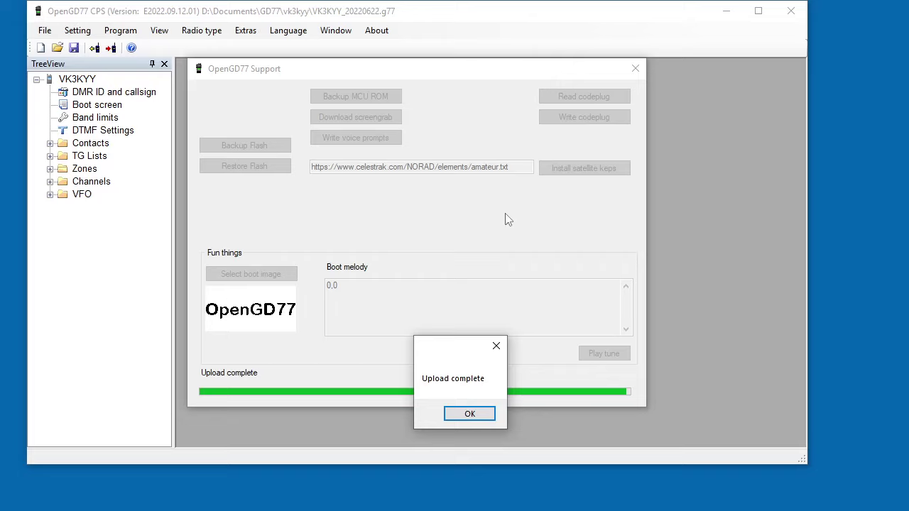
pyautogui.click(469, 415)
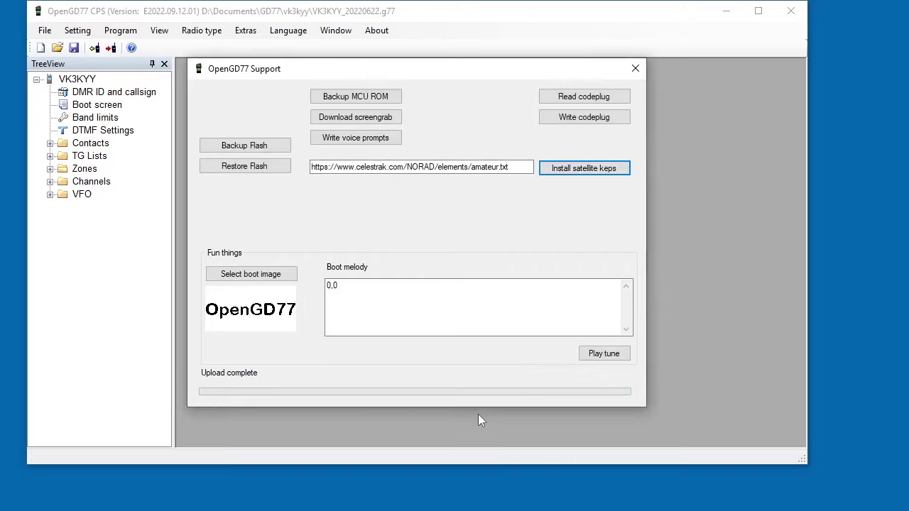
pyautogui.click(635, 68)
# Step: Download the callsign database for region 505 from the GD77_WW.csv URL
pyautogui.click(245, 31)
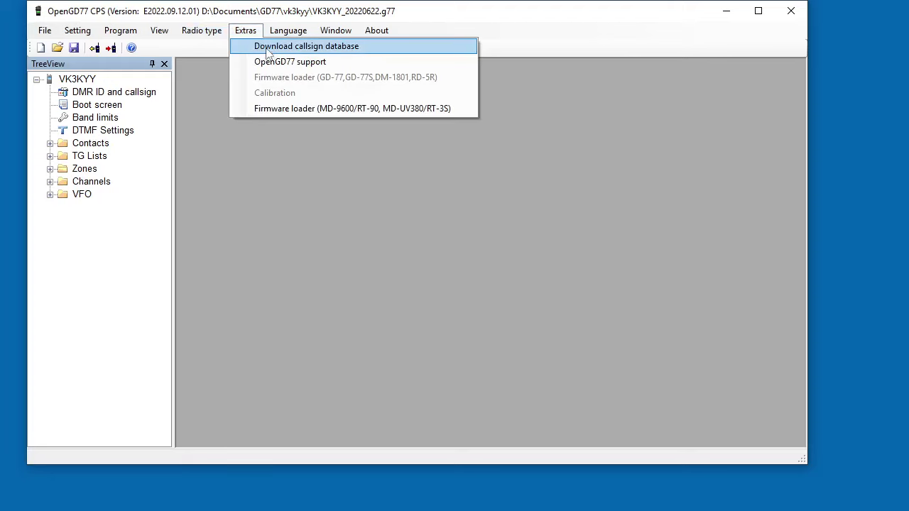
pyautogui.click(270, 51)
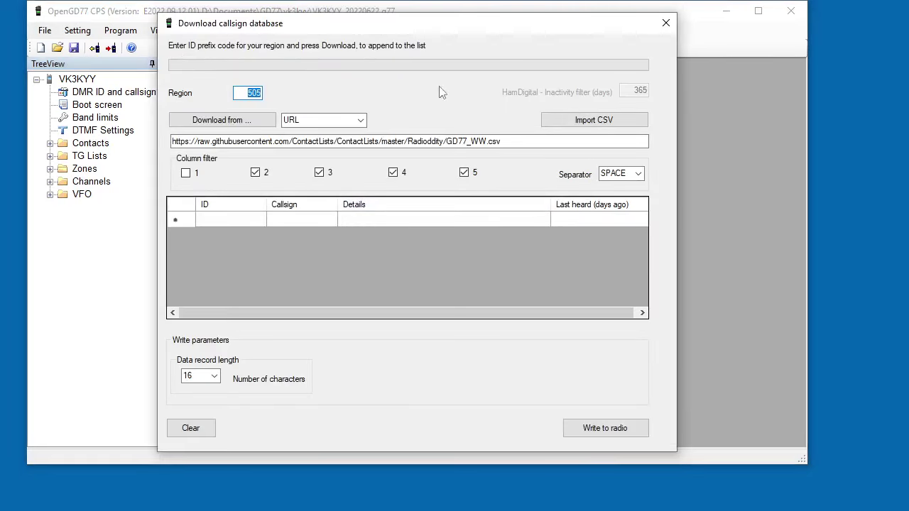
pyautogui.click(233, 122)
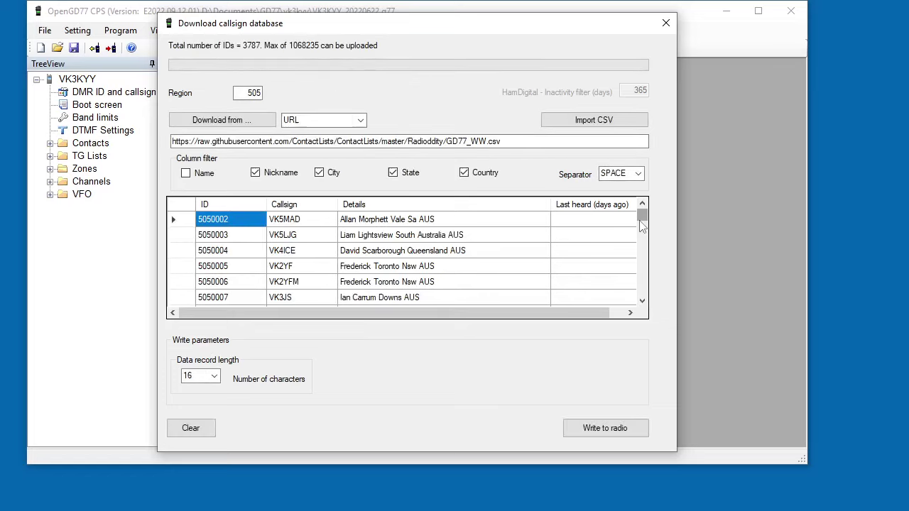
# Step: Set the callsign database's data record length to 50 characters
pyautogui.click(214, 375)
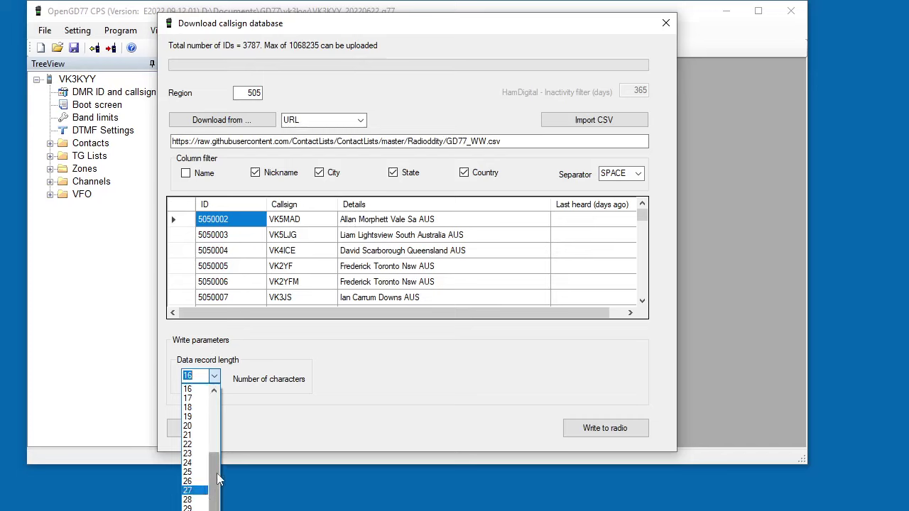
pyautogui.moveTo(219, 480); pyautogui.dragTo(219, 510)
pyautogui.click(192, 509)
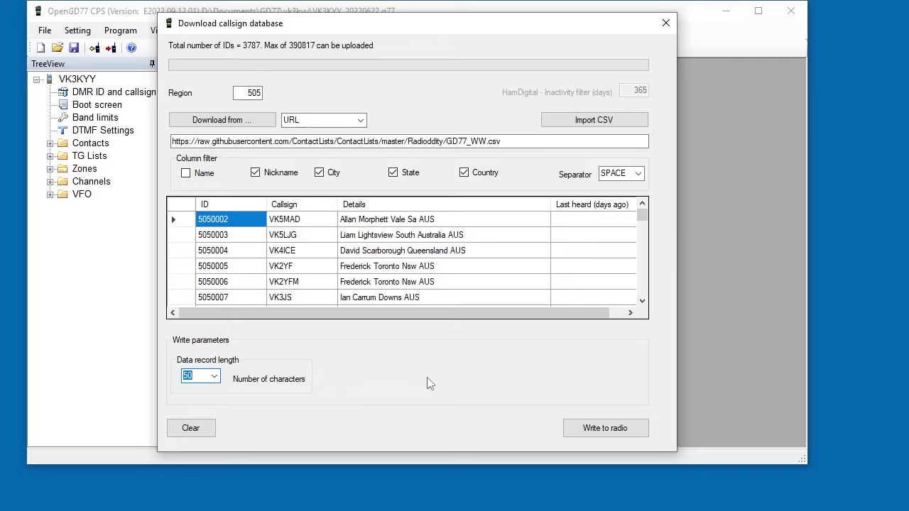
# Step: Download the callsign list again, write it to the radio, and close the callsign database window
pyautogui.click(260, 118)
pyautogui.click(615, 434)
pyautogui.click(667, 25)
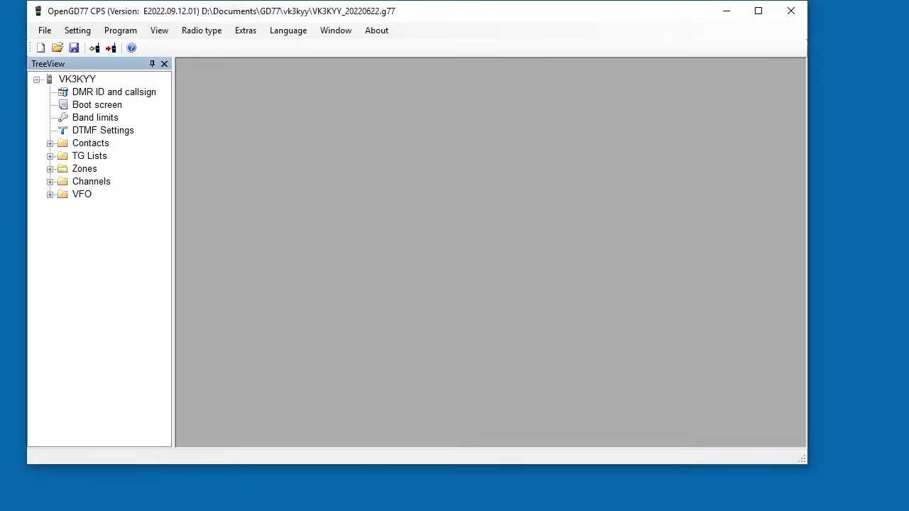